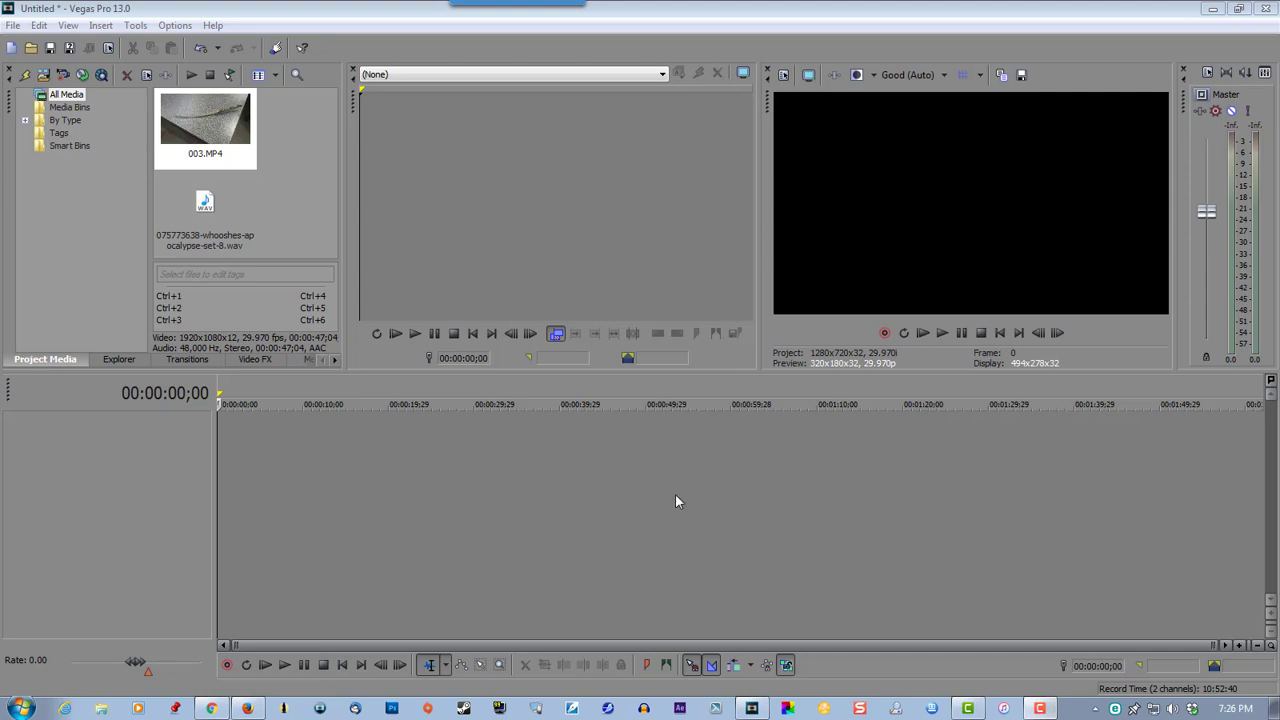
Step: Add 003.MP4 to the timeline, match project settings to it, and delete its audio event
{"action": "left_click", "coordinate": [205, 125]}
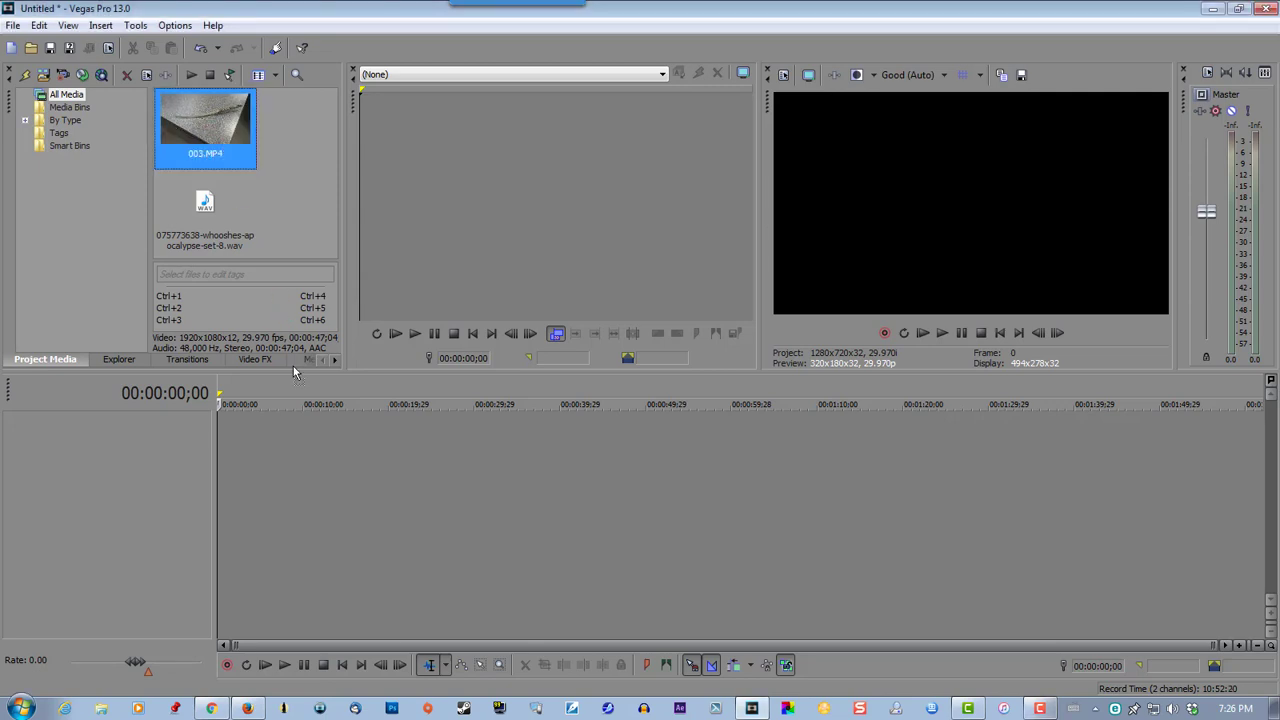
{"action": "left_click_drag", "start_coordinate": [201, 443], "coordinate": [201, 443]}
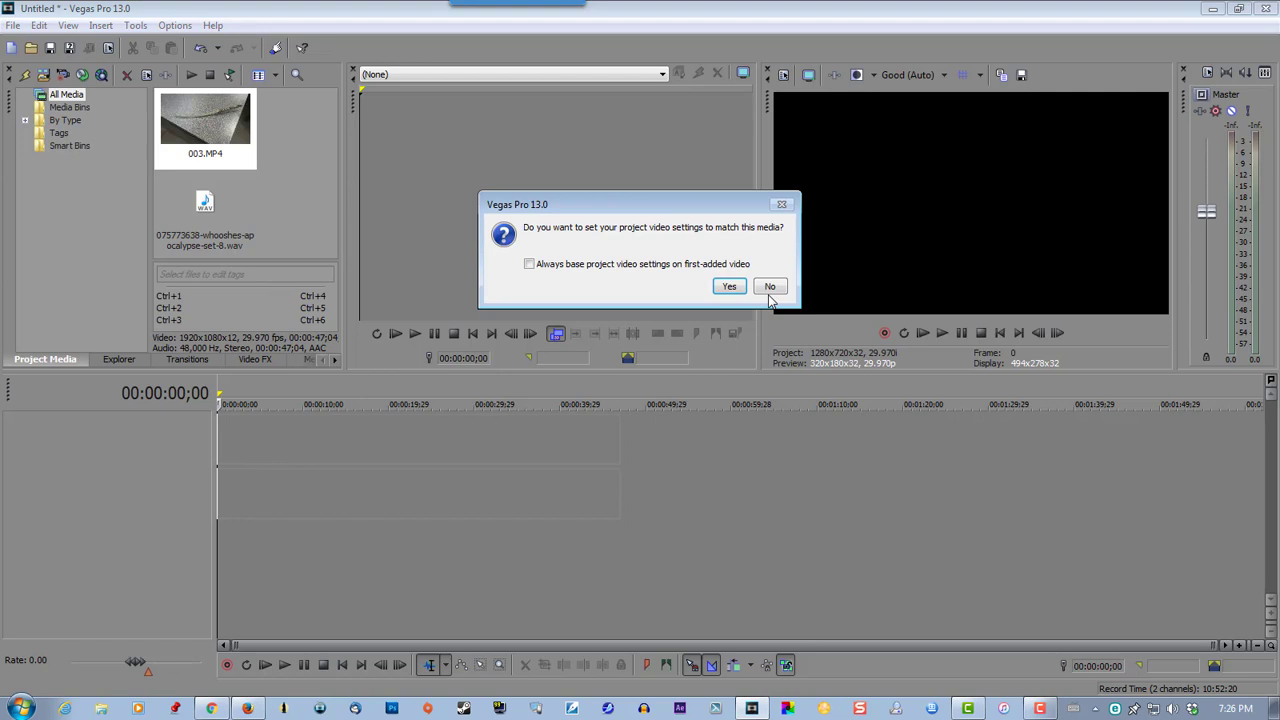
{"action": "left_click", "coordinate": [729, 287]}
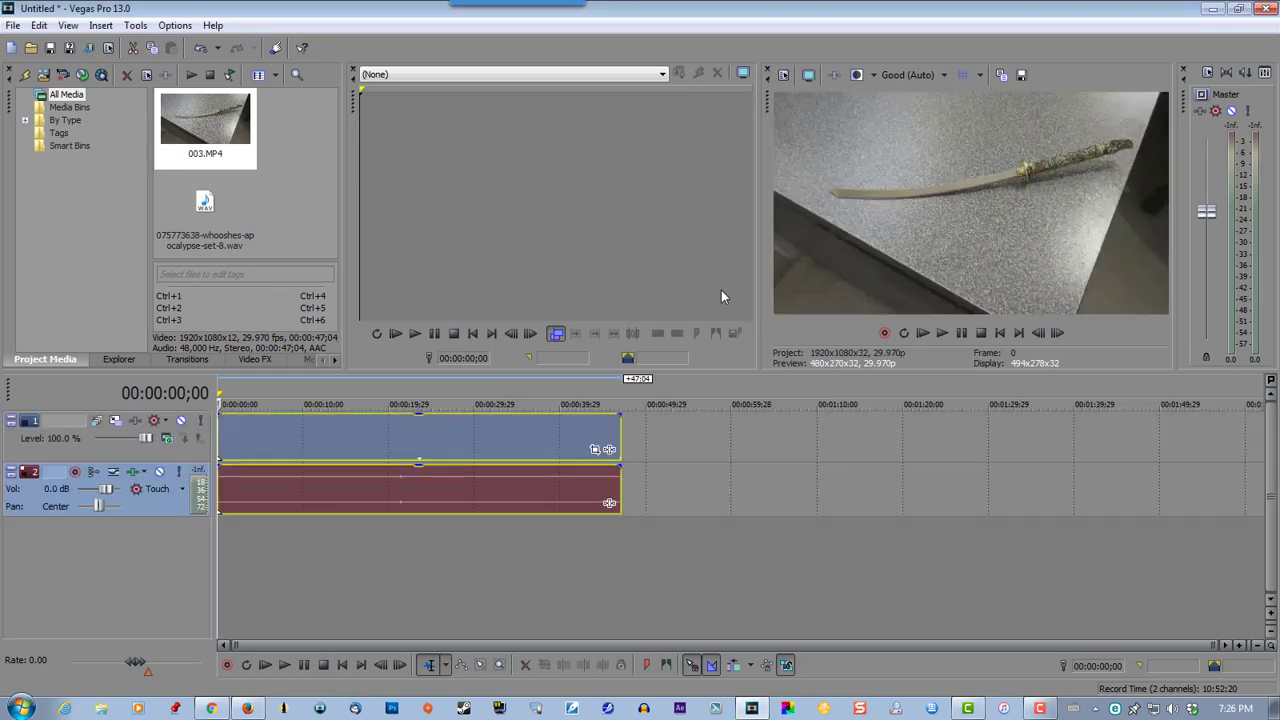
{"action": "left_click", "coordinate": [437, 483]}
{"action": "key", "text": "Delete"}
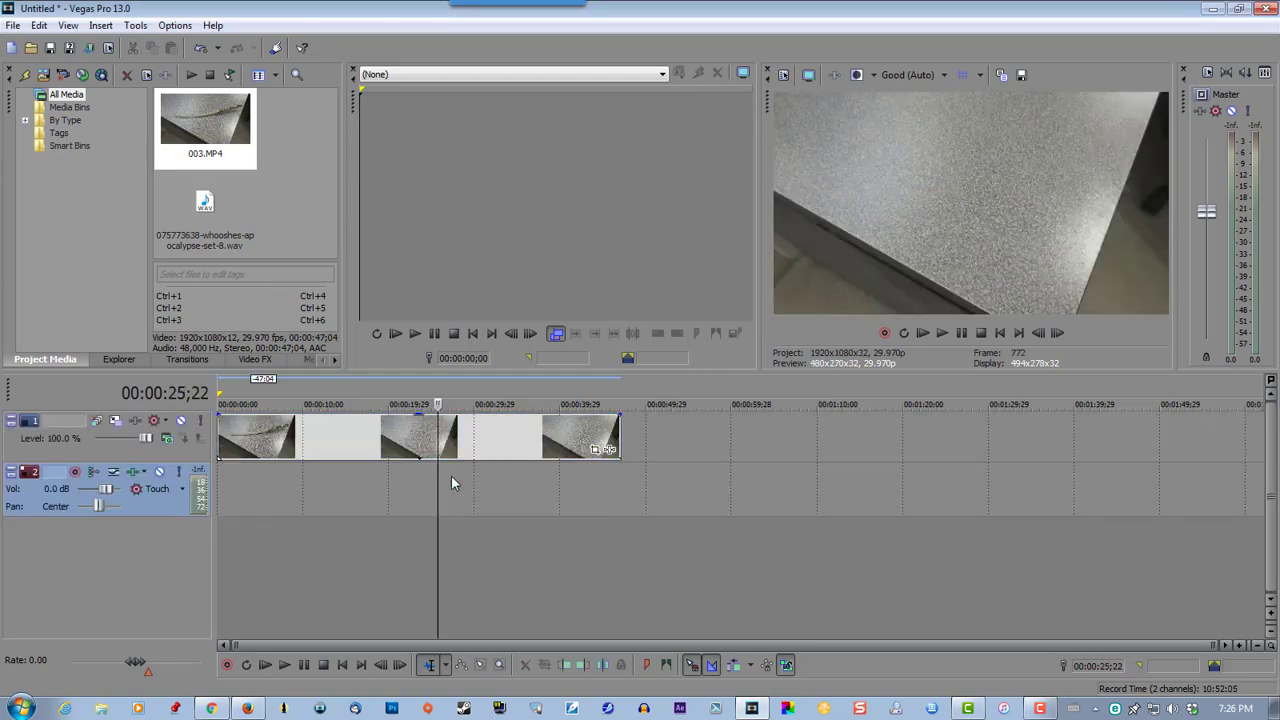
Step: Preview the footage, trim its opening, and slide the clip to start at zero
{"action": "left_click", "coordinate": [1001, 333]}
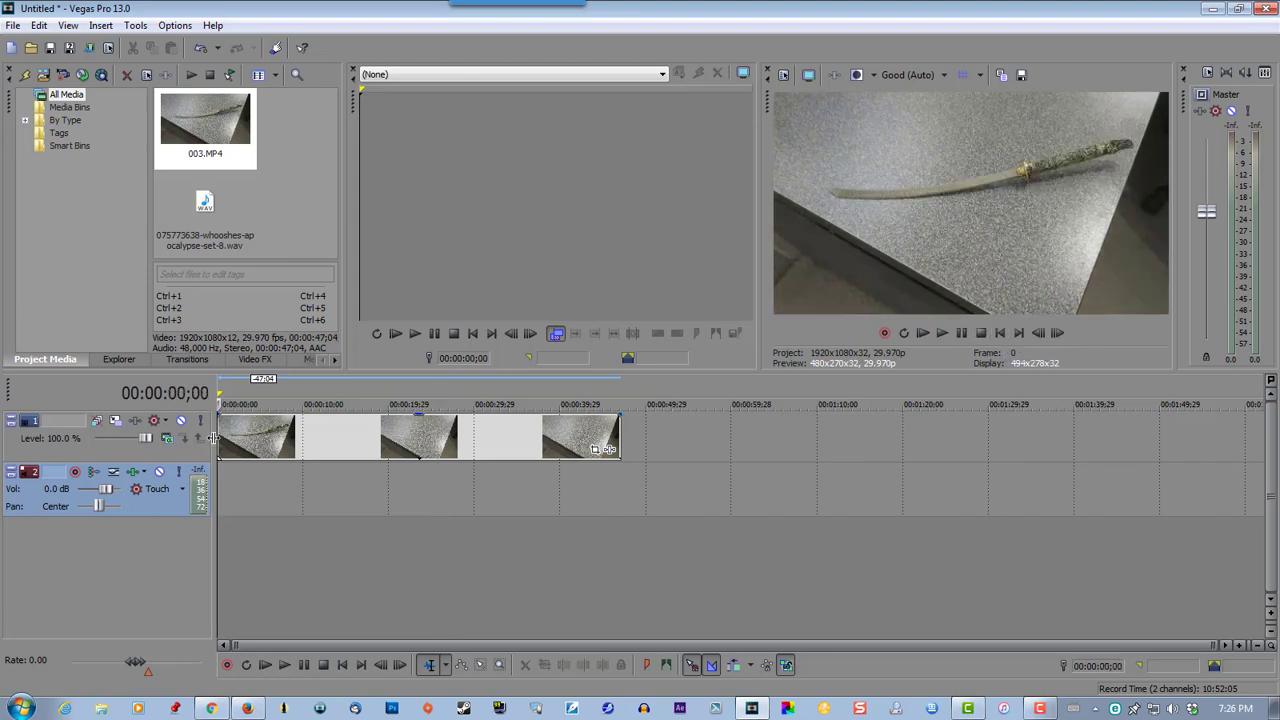
{"action": "left_click", "coordinate": [333, 403]}
{"action": "left_click", "coordinate": [357, 403]}
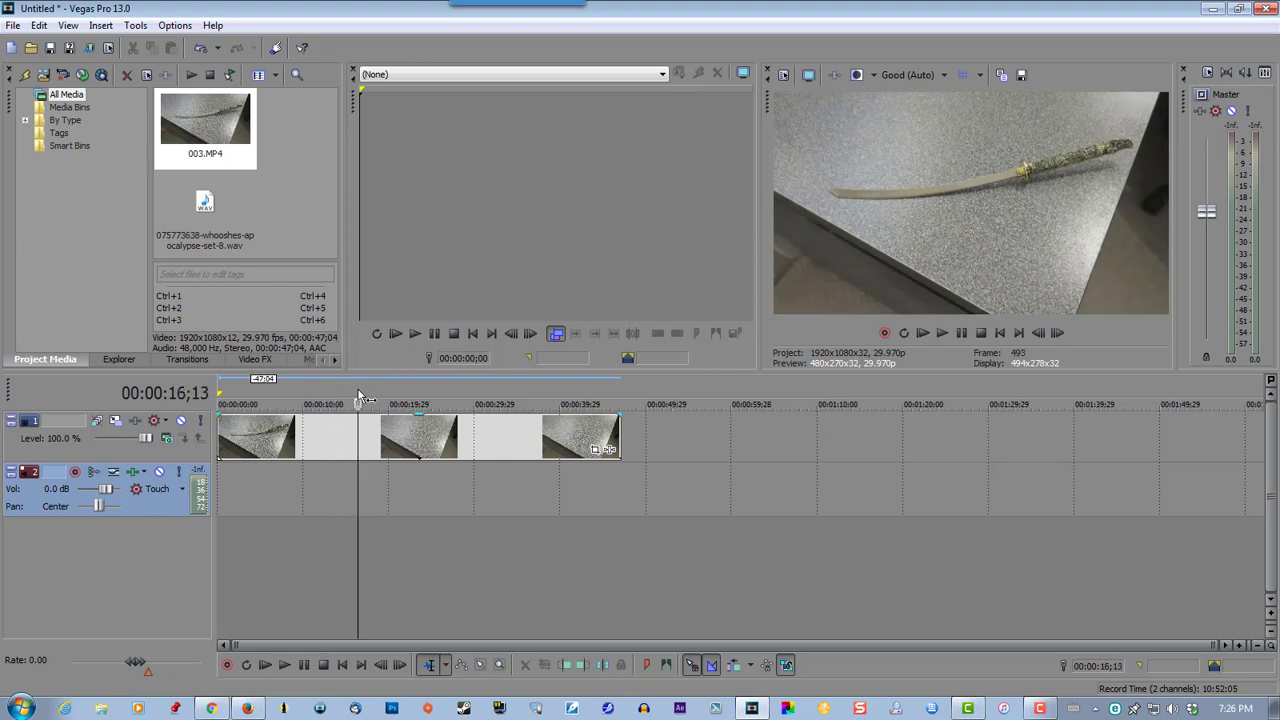
{"action": "mouse_move", "coordinate": [378, 403]}
{"action": "left_mouse_down"}
{"action": "mouse_move", "coordinate": [409, 403]}
{"action": "mouse_move", "coordinate": [316, 403]}
{"action": "left_mouse_up"}
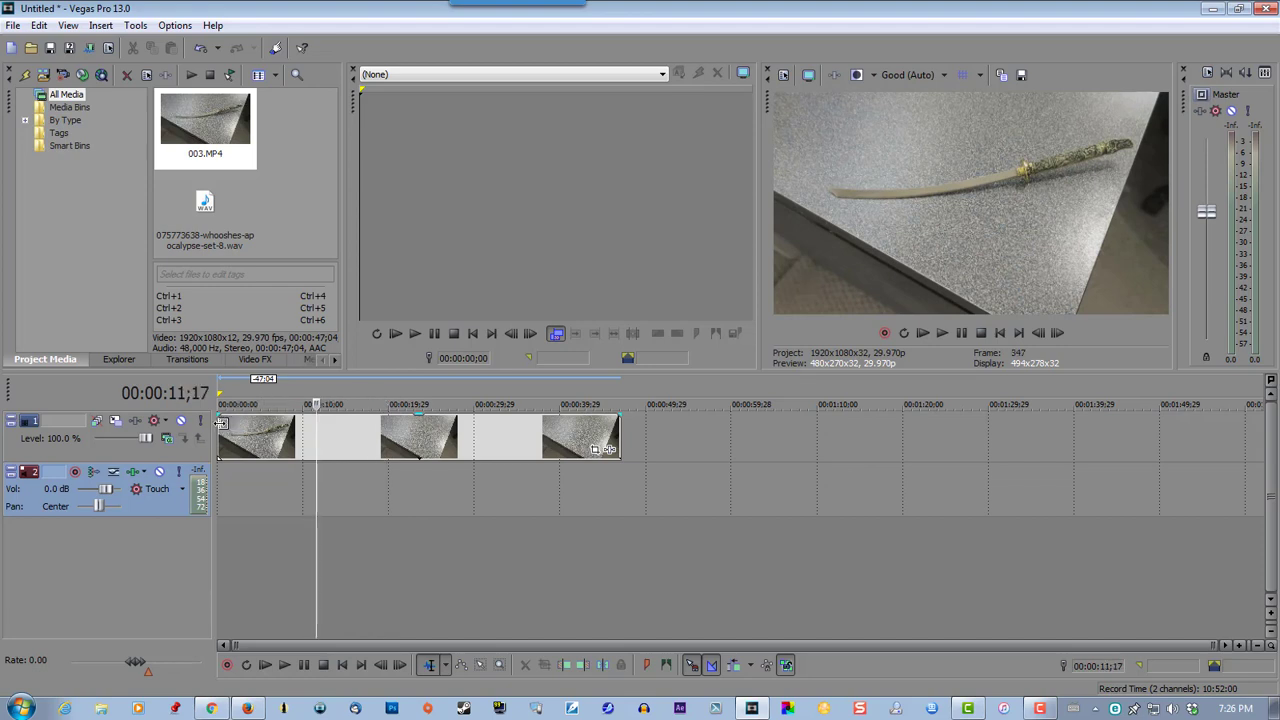
{"action": "left_click_drag", "start_coordinate": [220, 430], "coordinate": [265, 425]}
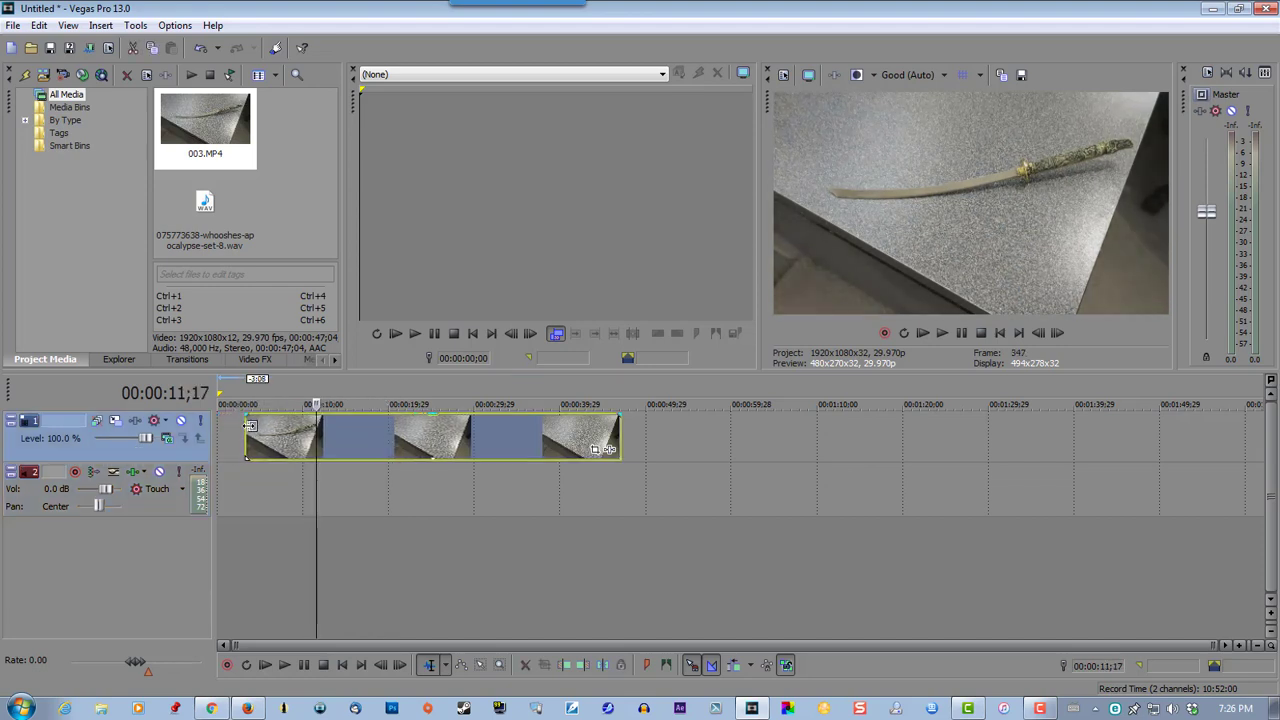
{"action": "left_click_drag", "start_coordinate": [394, 437], "coordinate": [347, 437]}
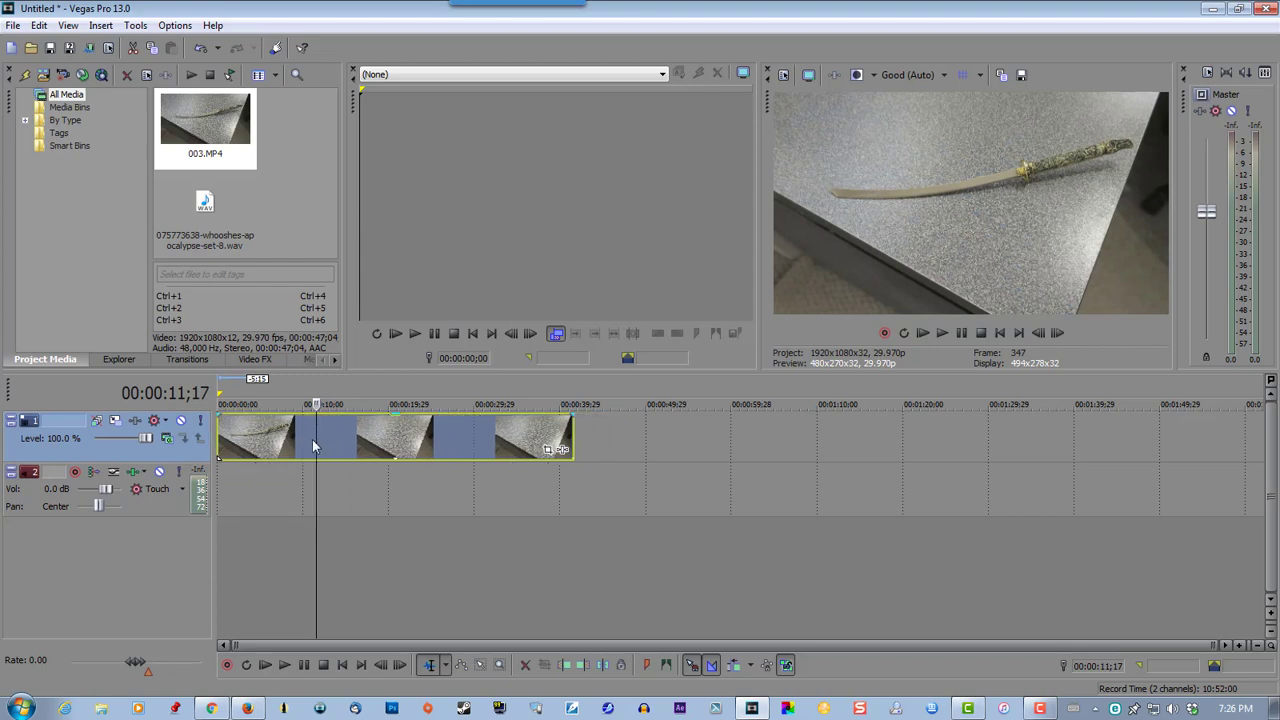
{"action": "left_click", "coordinate": [997, 335]}
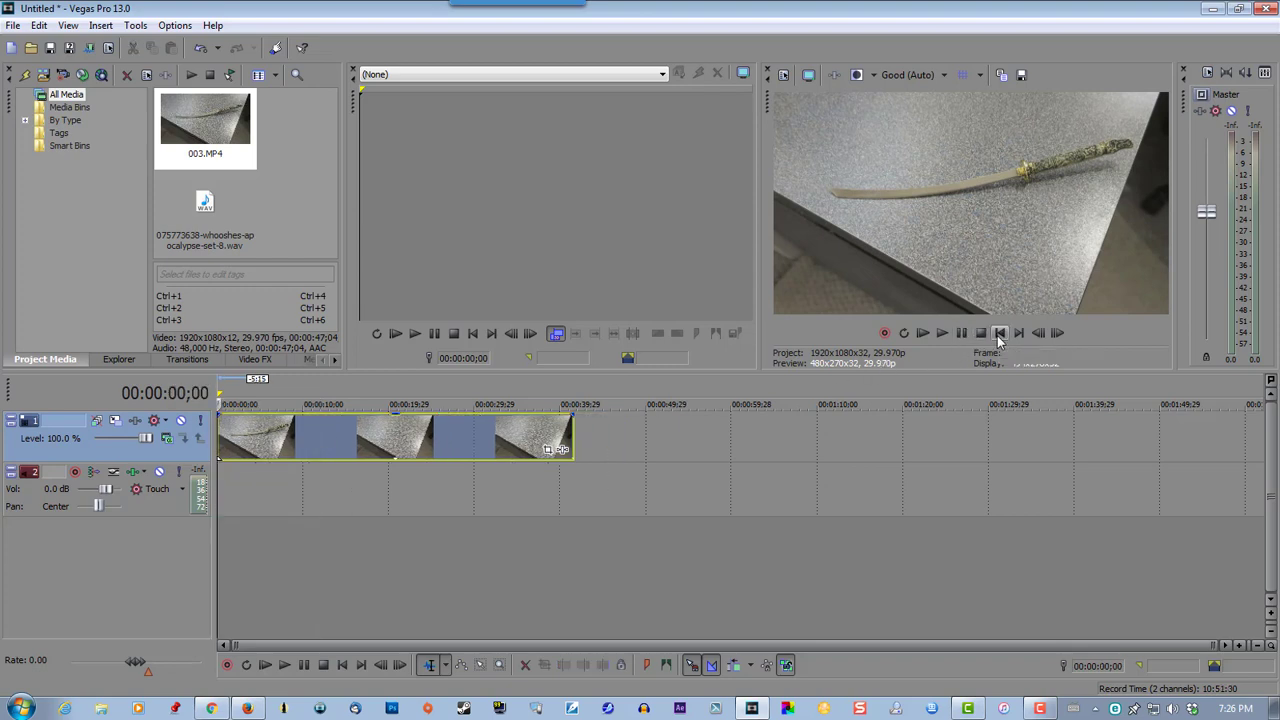
Step: Play back the trimmed footage and split it at about 13 seconds
{"action": "left_click", "coordinate": [940, 333]}
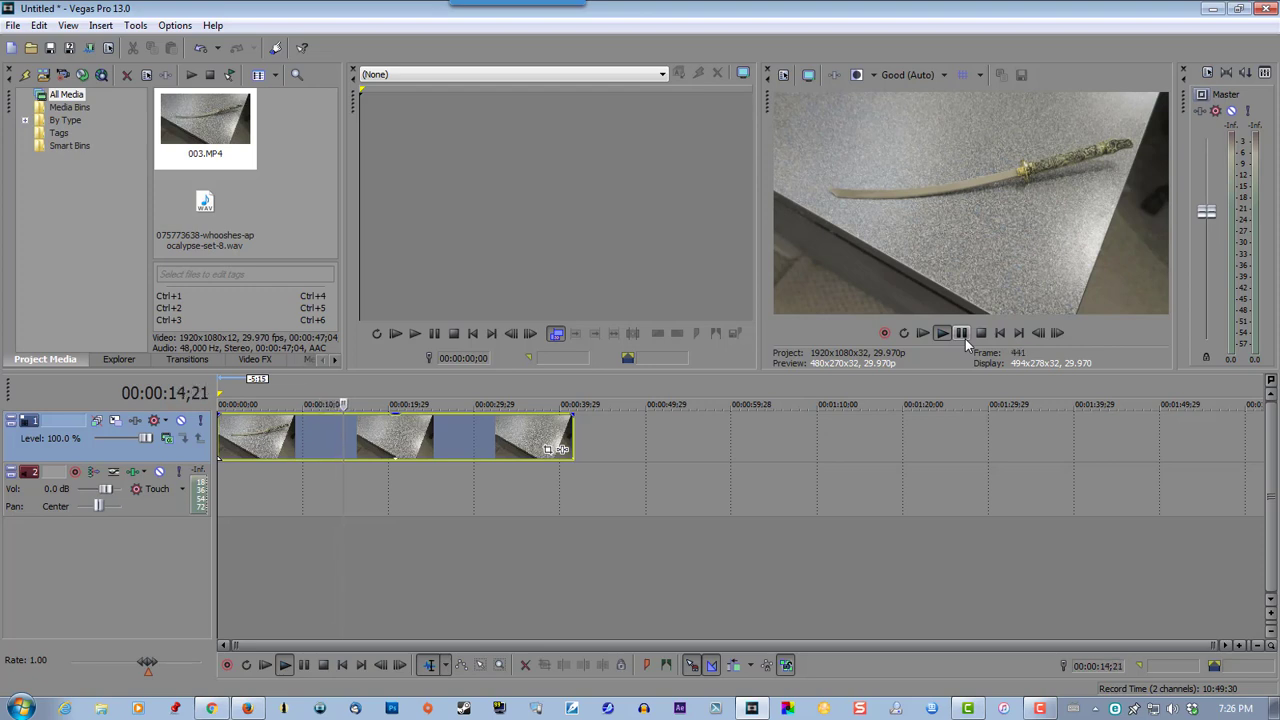
{"action": "left_click", "coordinate": [962, 333]}
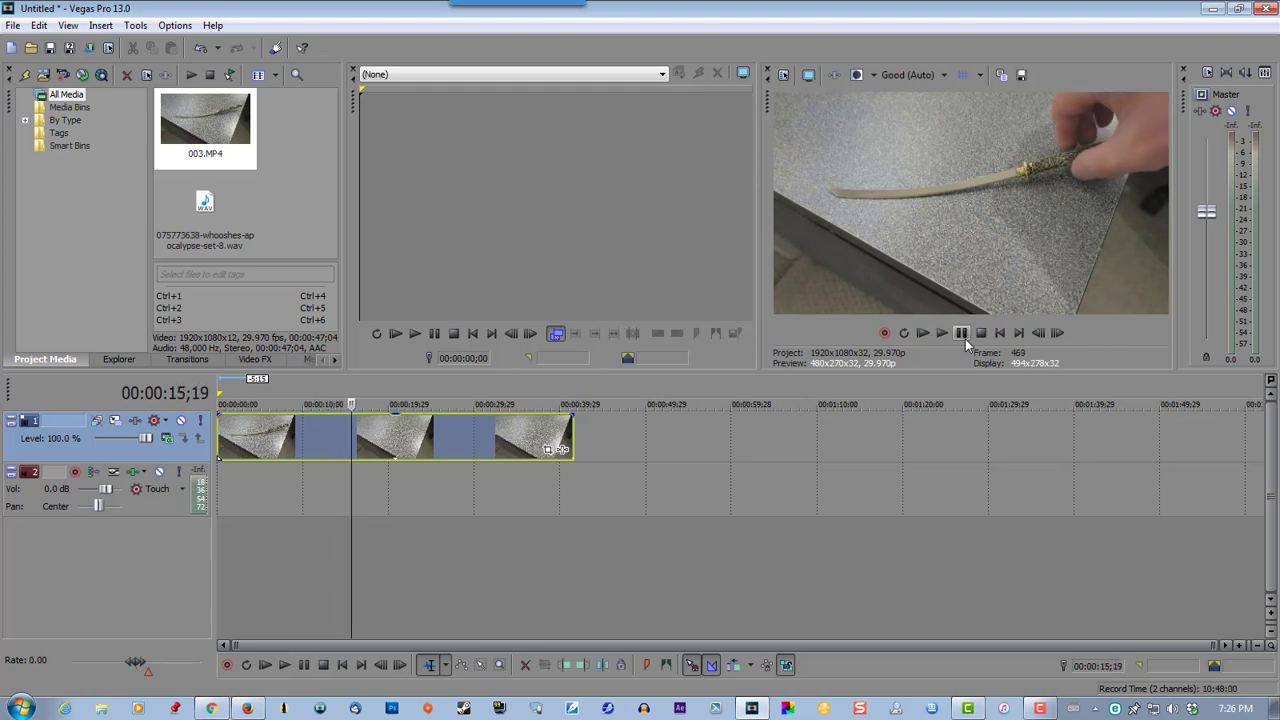
{"action": "left_click", "coordinate": [336, 403]}
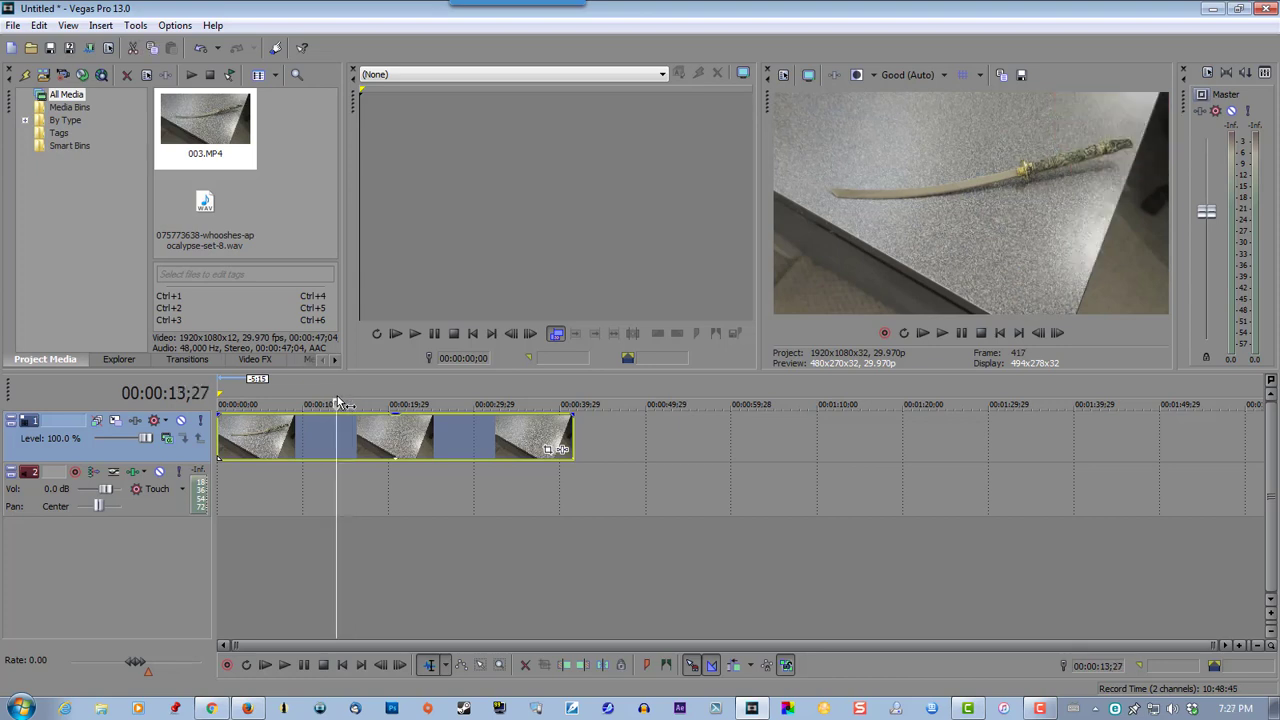
{"action": "key", "text": "s"}
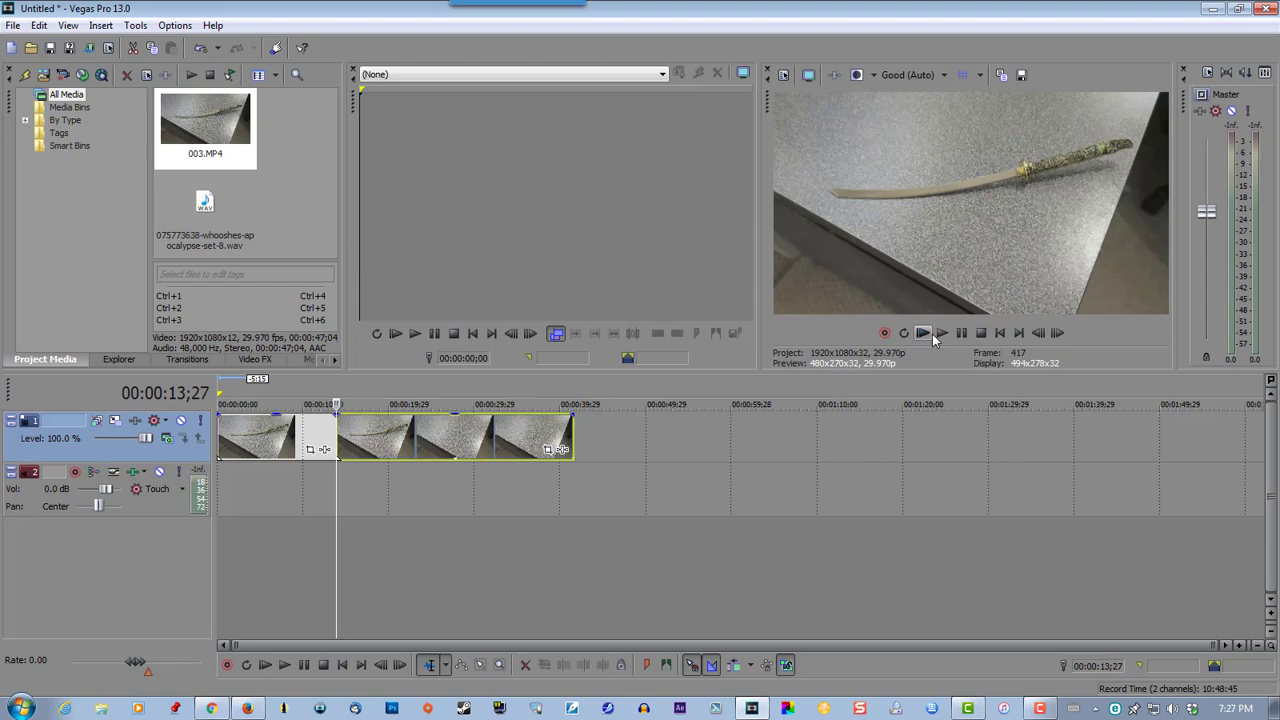
Step: Split the footage again near 16 seconds and delete the short section between the splits
{"action": "left_click", "coordinate": [942, 333]}
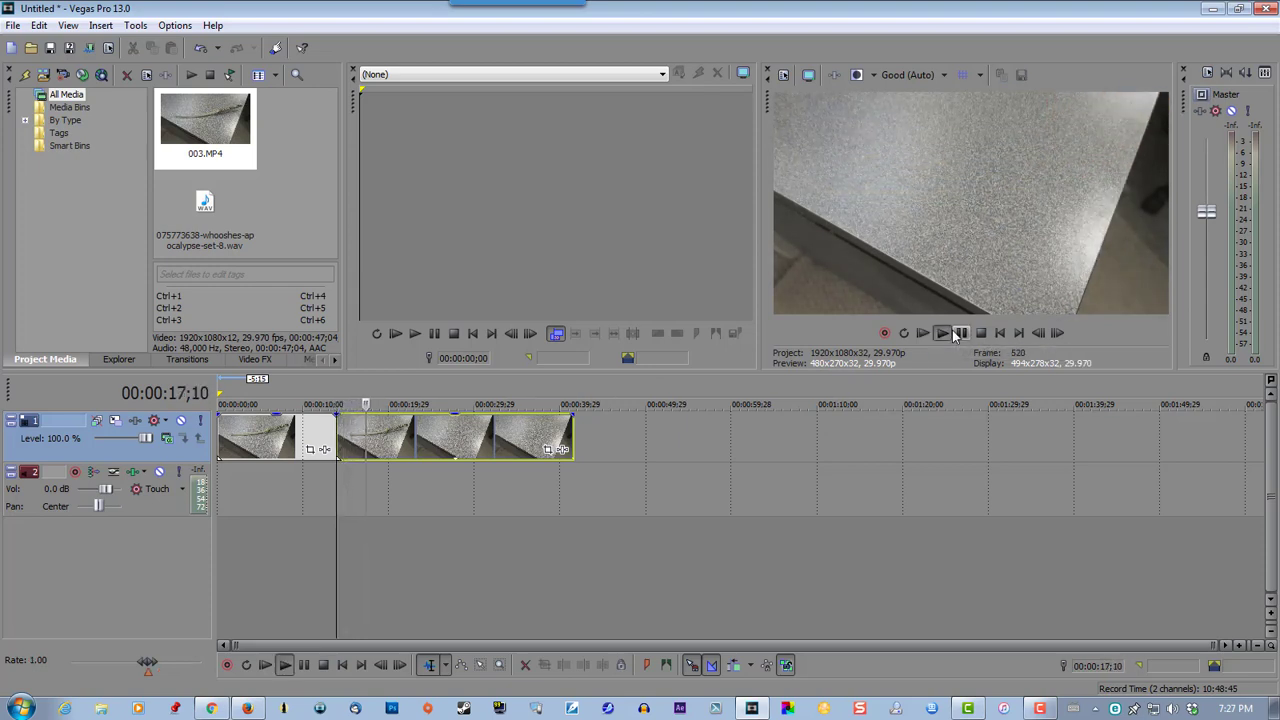
{"action": "left_click", "coordinate": [961, 333]}
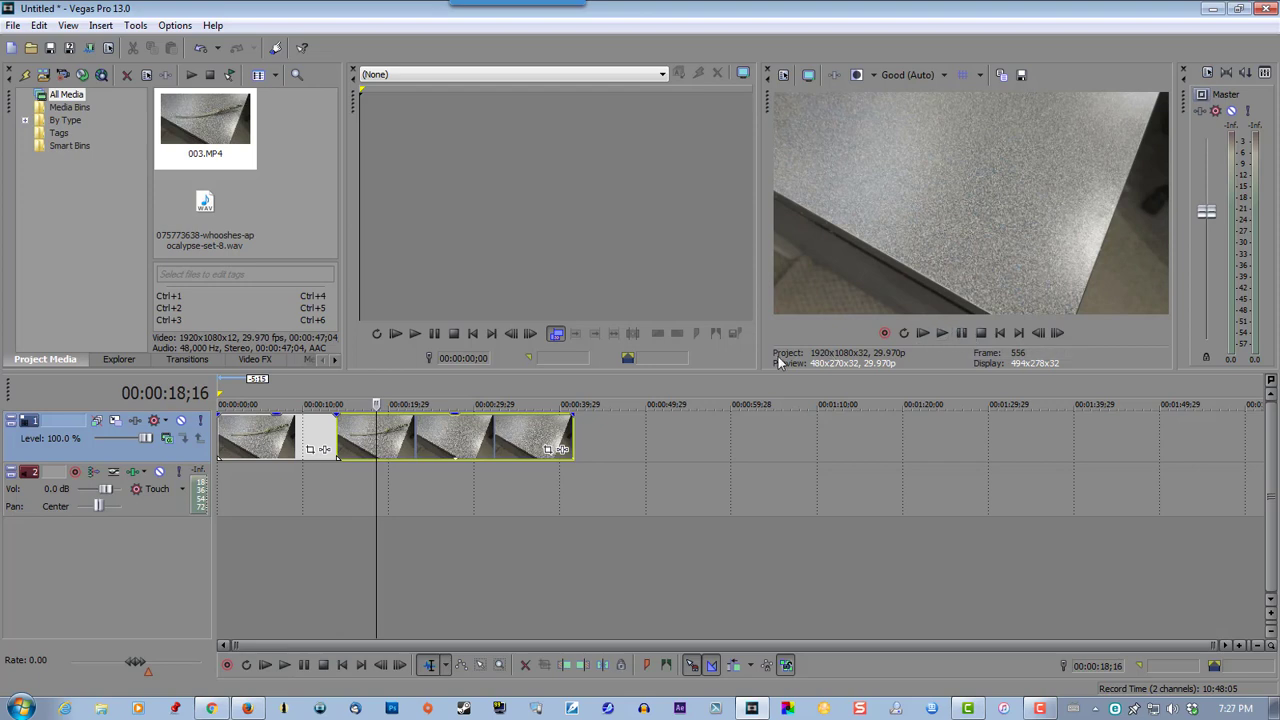
{"action": "left_click", "coordinate": [430, 435]}
{"action": "key", "text": "s"}
{"action": "left_click", "coordinate": [358, 432]}
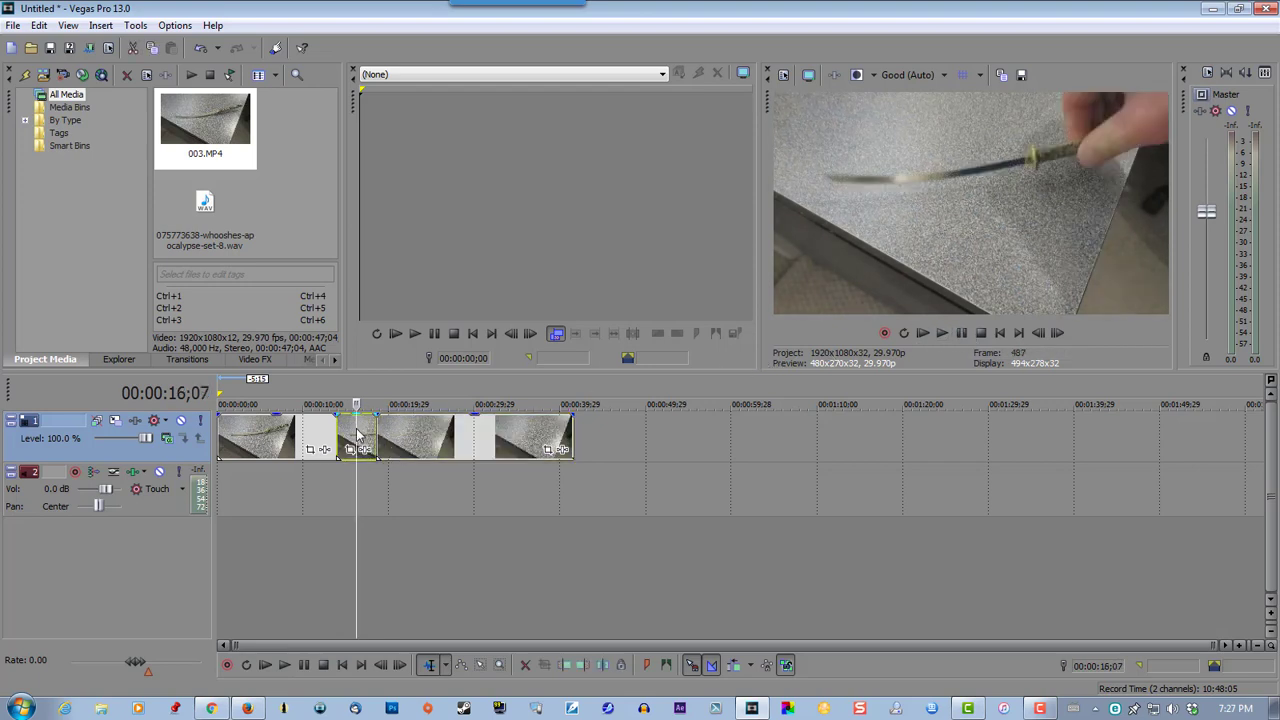
{"action": "key", "text": "Delete"}
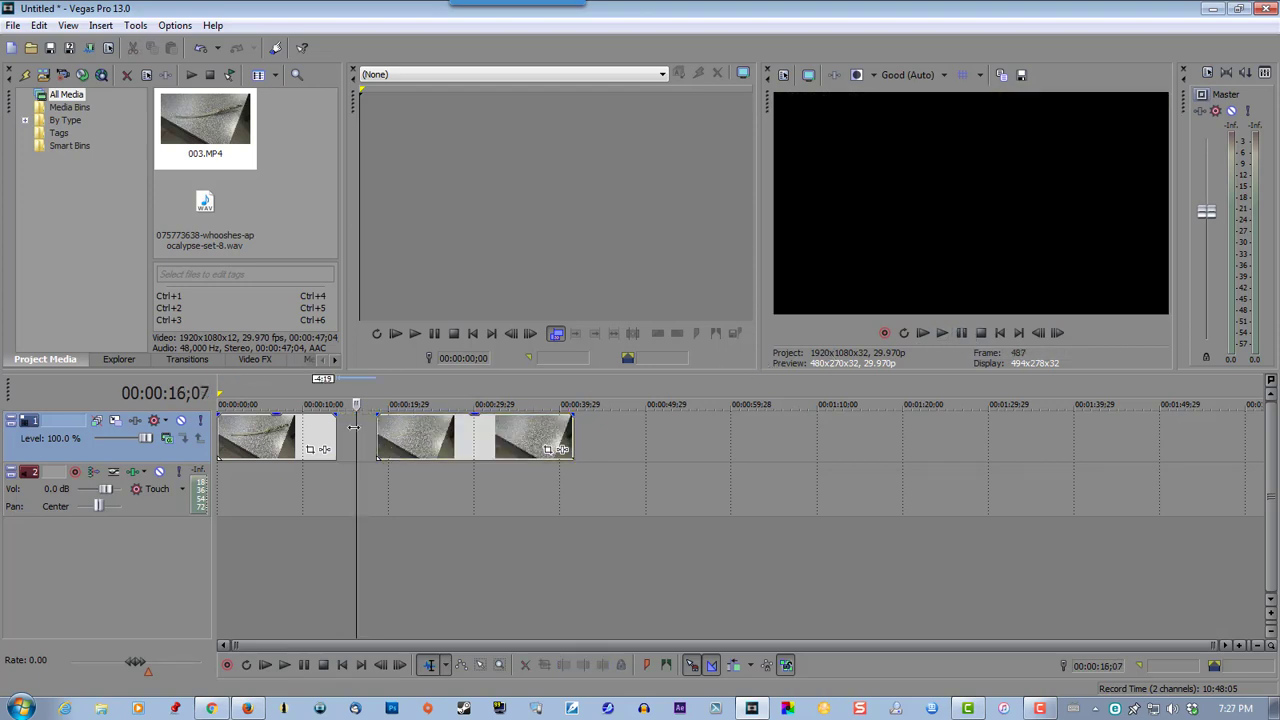
Step: Slide the later 003.MP4 pieces left over the first clip to form a crossfade, then preview it
{"action": "left_click_drag", "start_coordinate": [435, 435], "coordinate": [395, 440]}
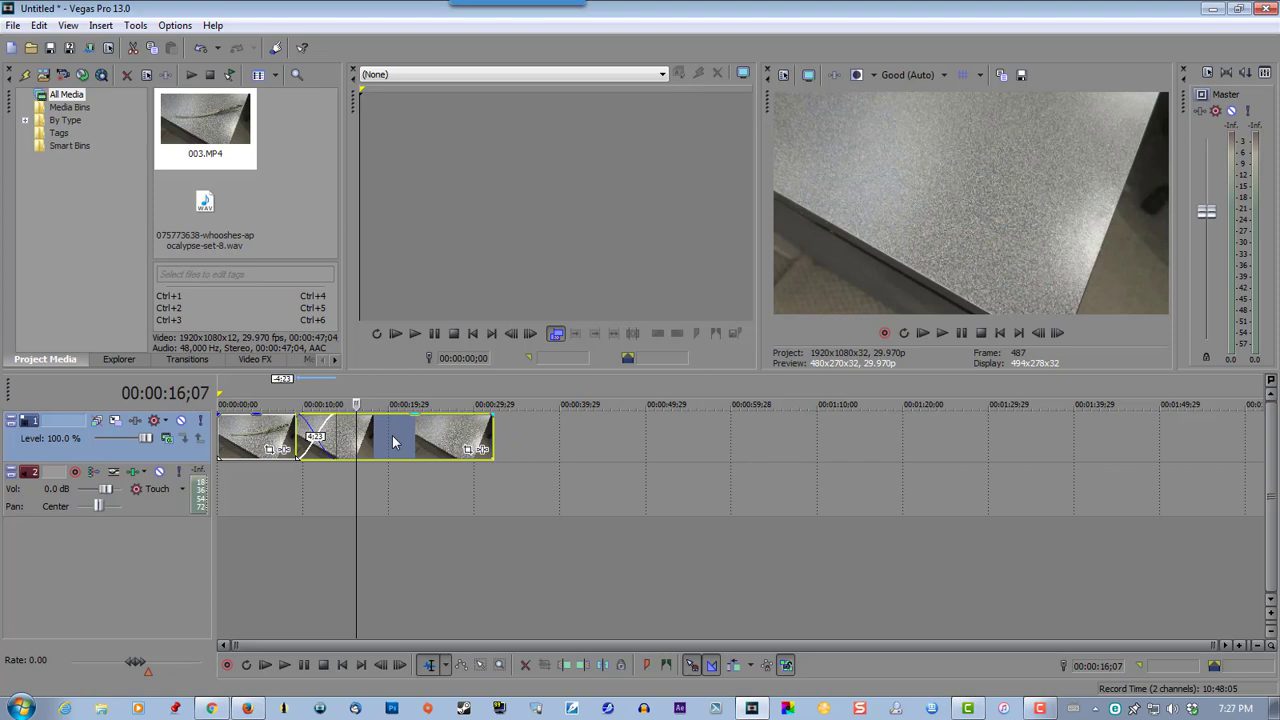
{"action": "left_click_drag", "start_coordinate": [395, 441], "coordinate": [388, 443]}
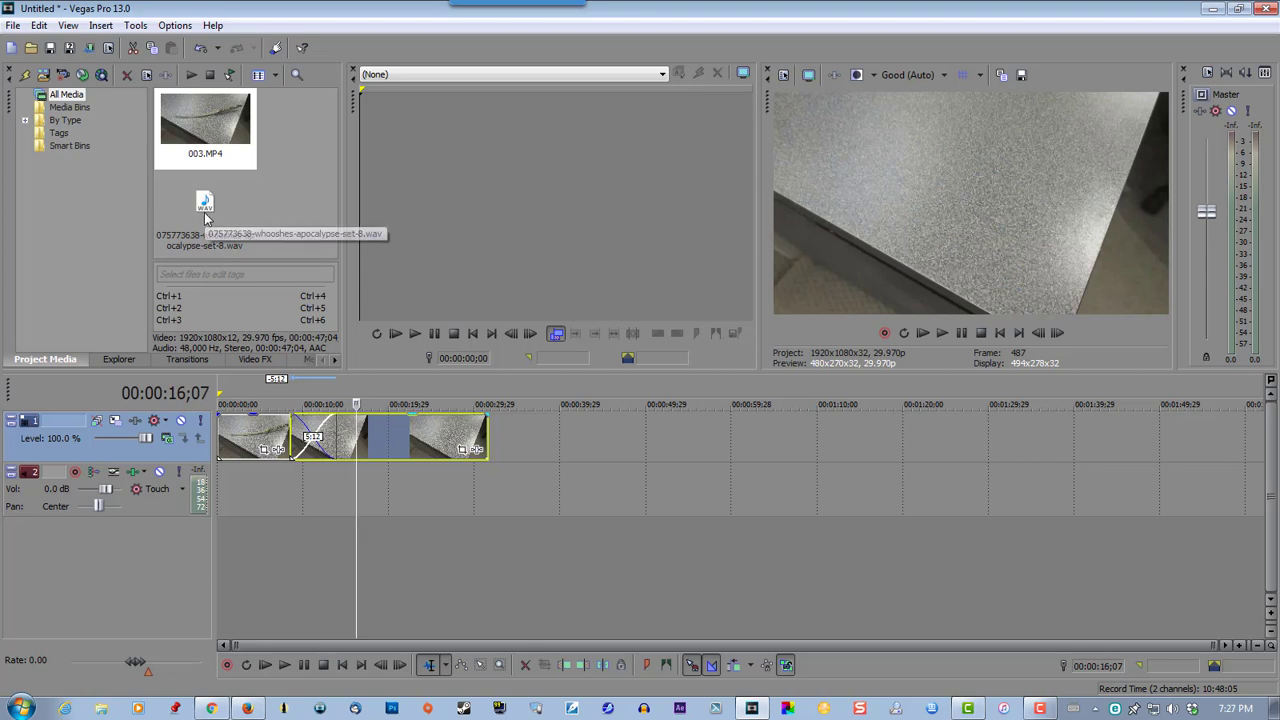
{"action": "left_click", "coordinate": [276, 472]}
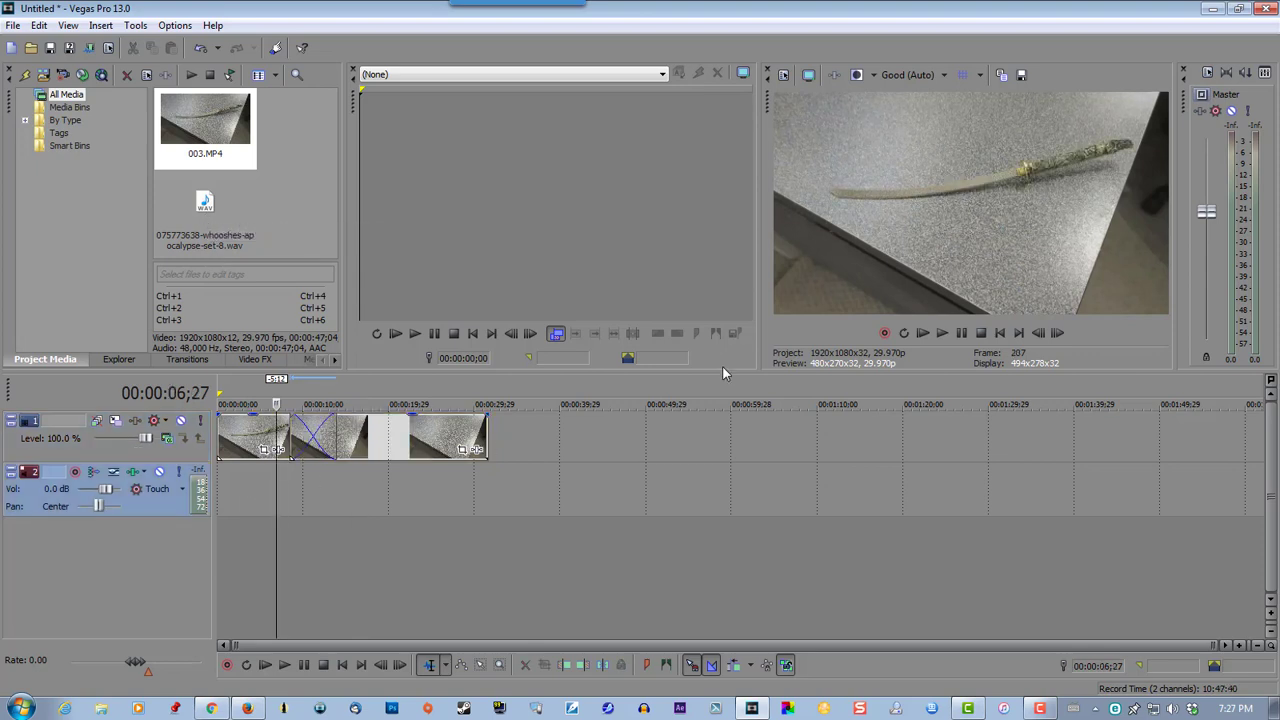
{"action": "left_click", "coordinate": [942, 333]}
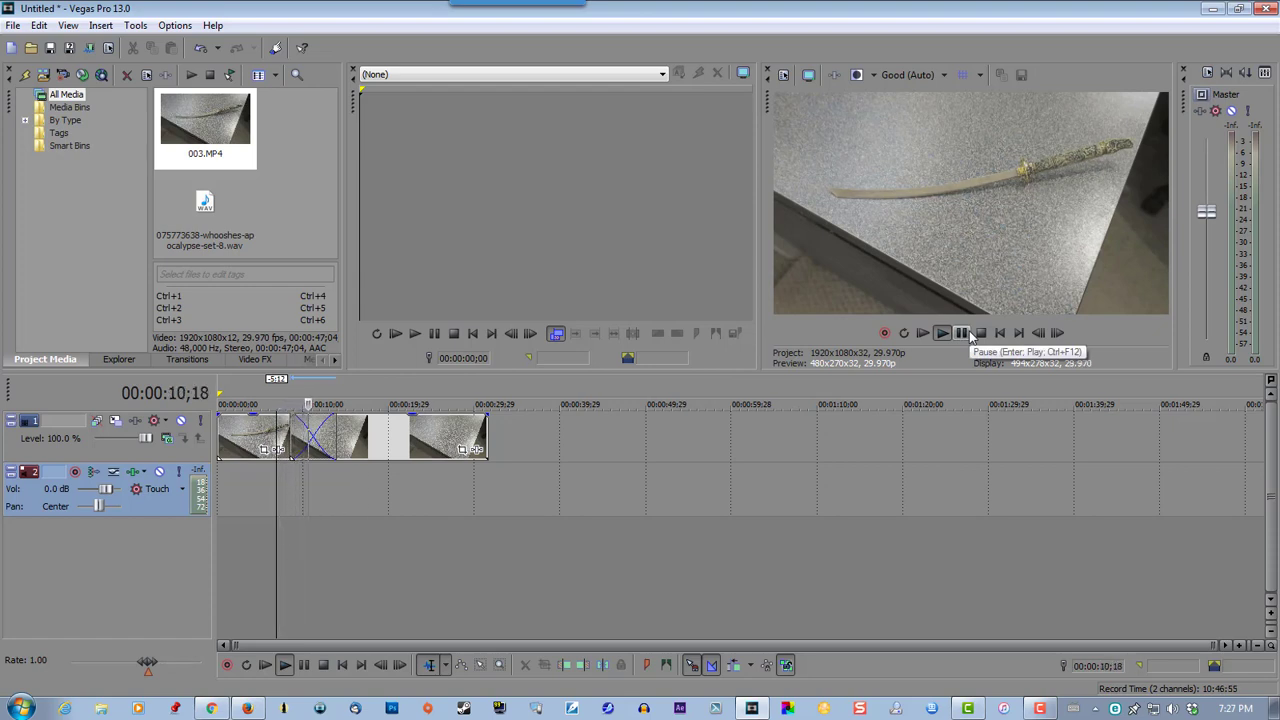
{"action": "left_click", "coordinate": [962, 333]}
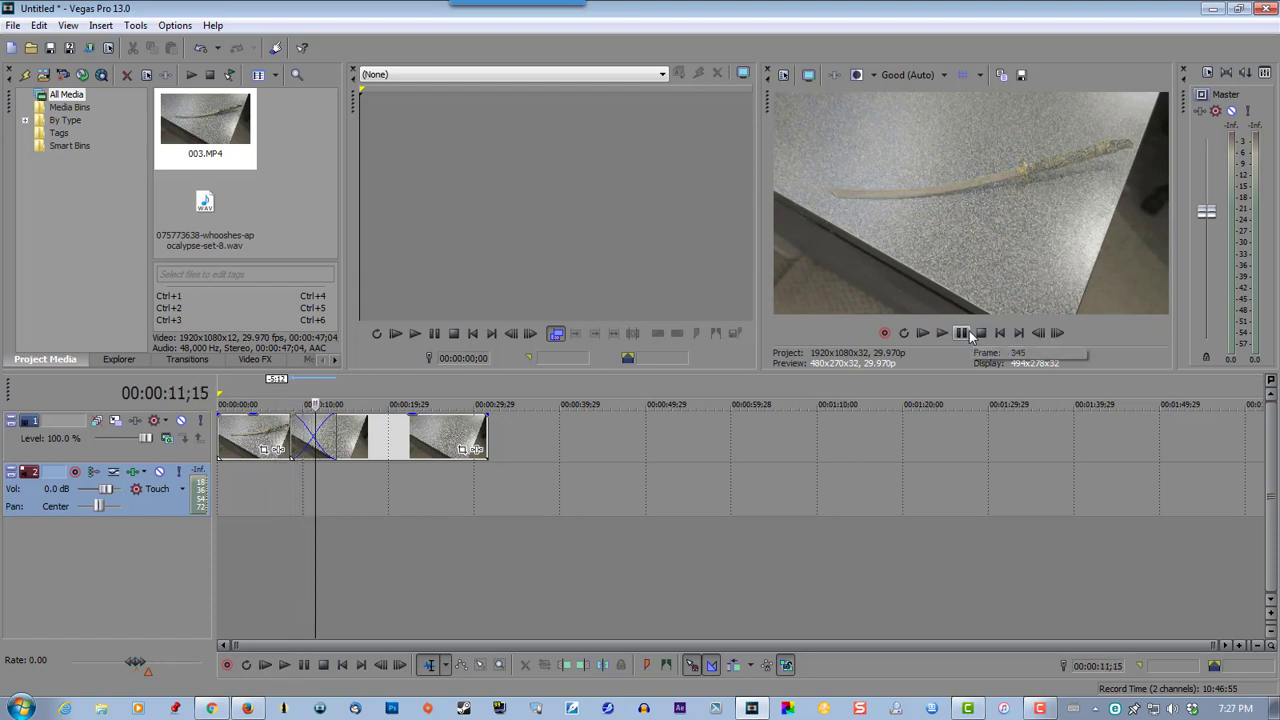
{"action": "left_click", "coordinate": [301, 482]}
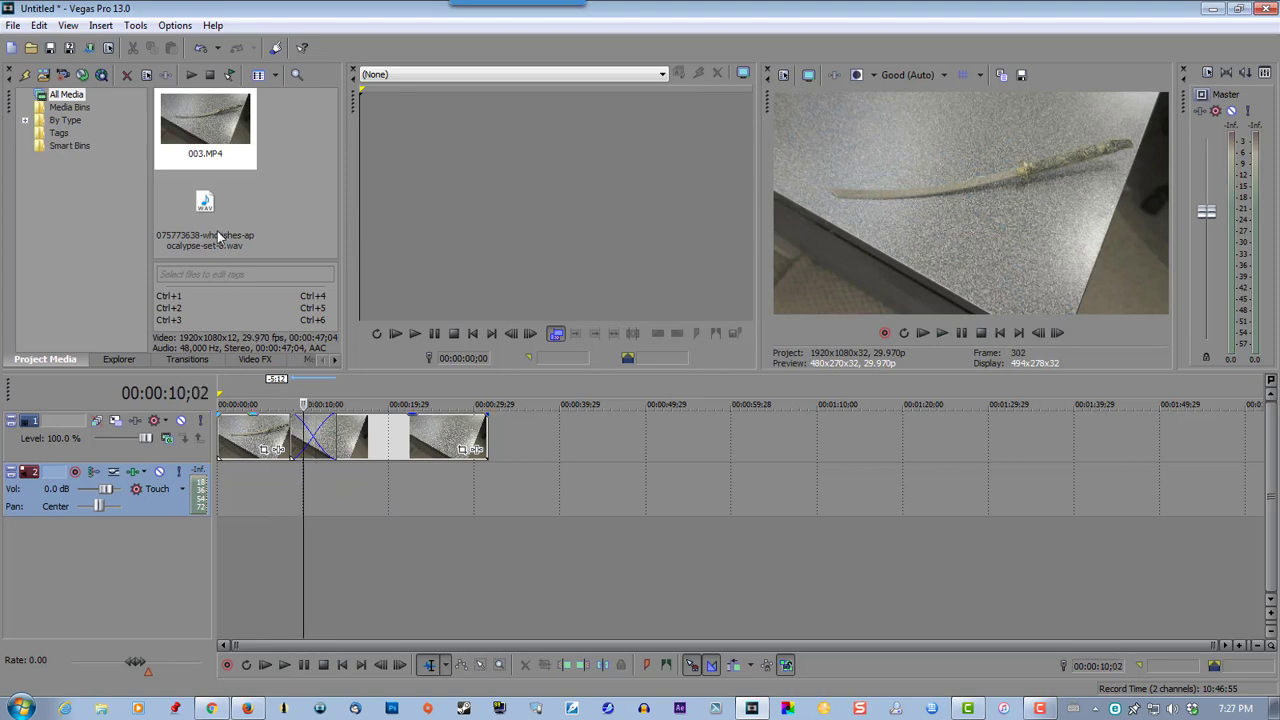
Step: Drop the whoosh WAV onto track 2 under the crossfade, preview its timing, and select it
{"action": "mouse_move", "coordinate": [205, 210]}
{"action": "left_mouse_down"}
{"action": "mouse_move", "coordinate": [298, 490]}
{"action": "mouse_move", "coordinate": [319, 490]}
{"action": "left_mouse_up"}
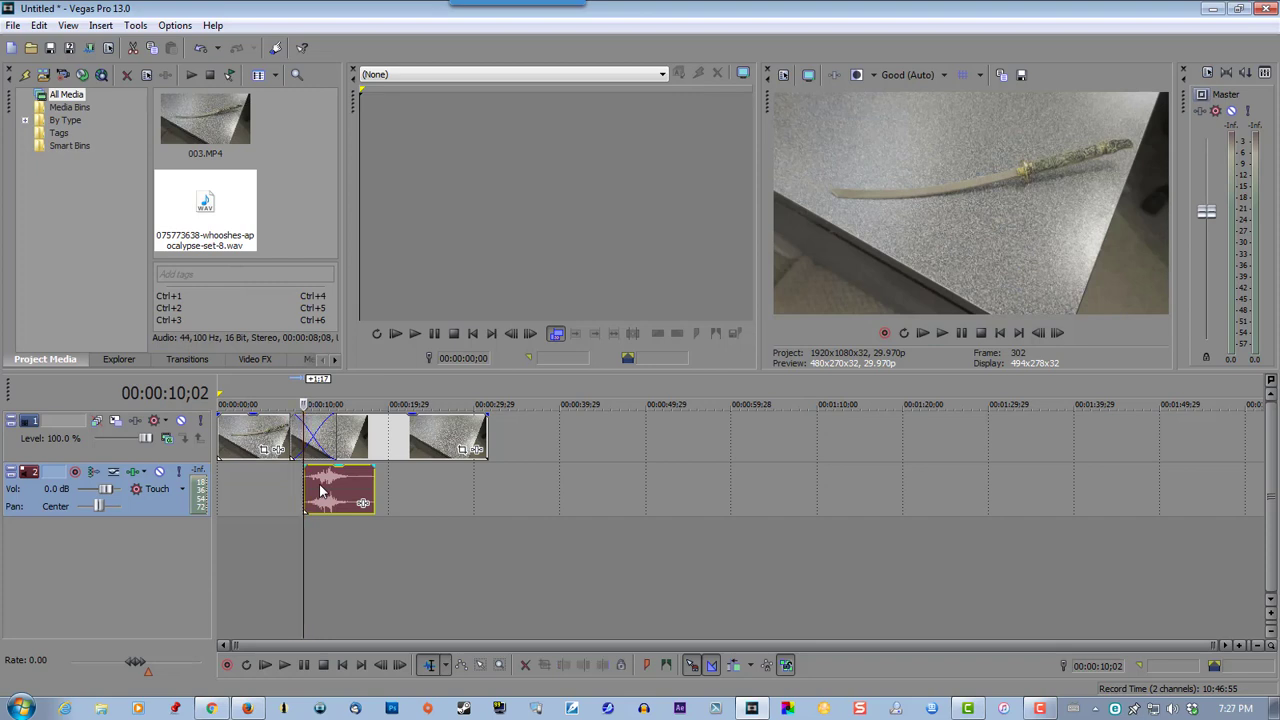
{"action": "left_click", "coordinate": [279, 482]}
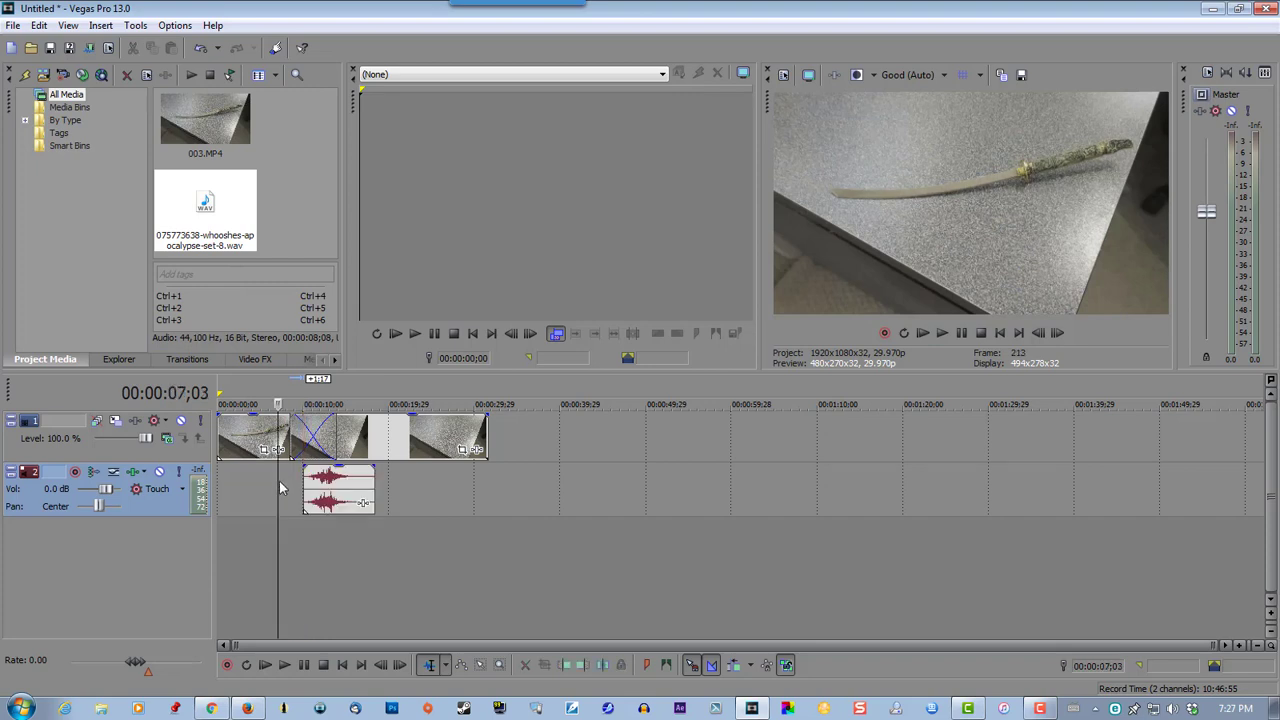
{"action": "left_click", "coordinate": [942, 334]}
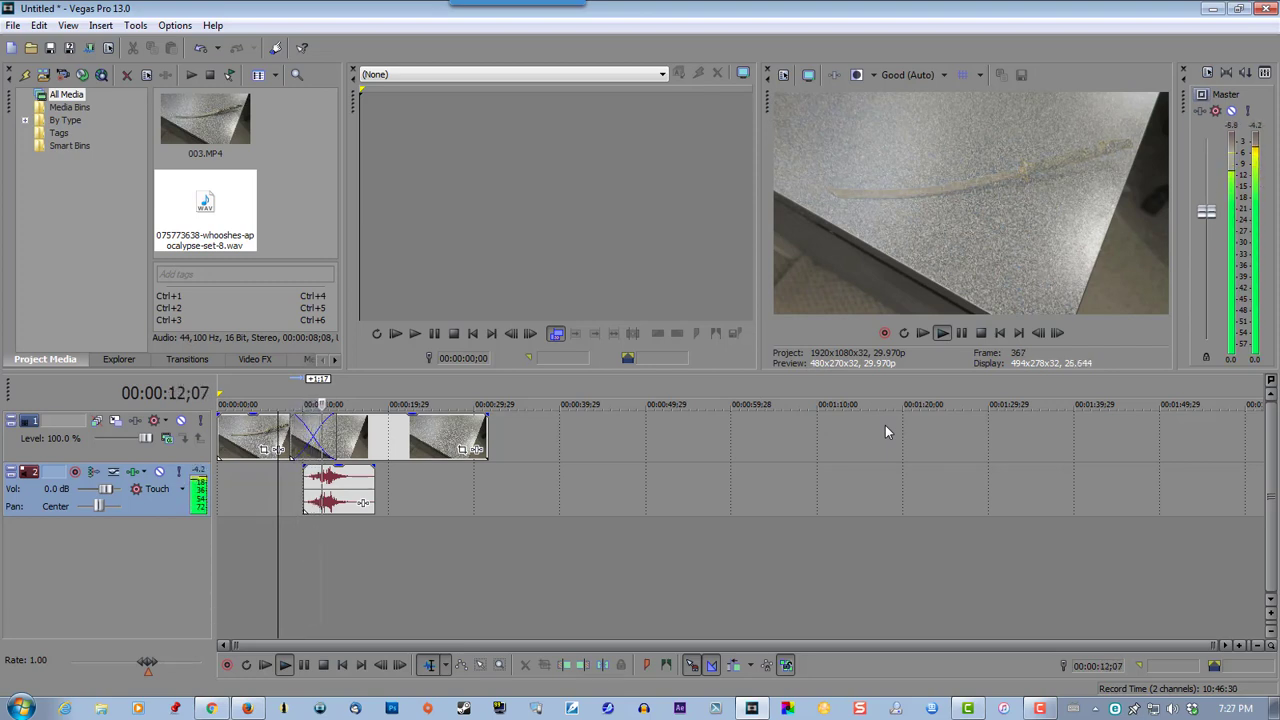
{"action": "left_click", "coordinate": [961, 333]}
{"action": "left_click", "coordinate": [332, 485]}
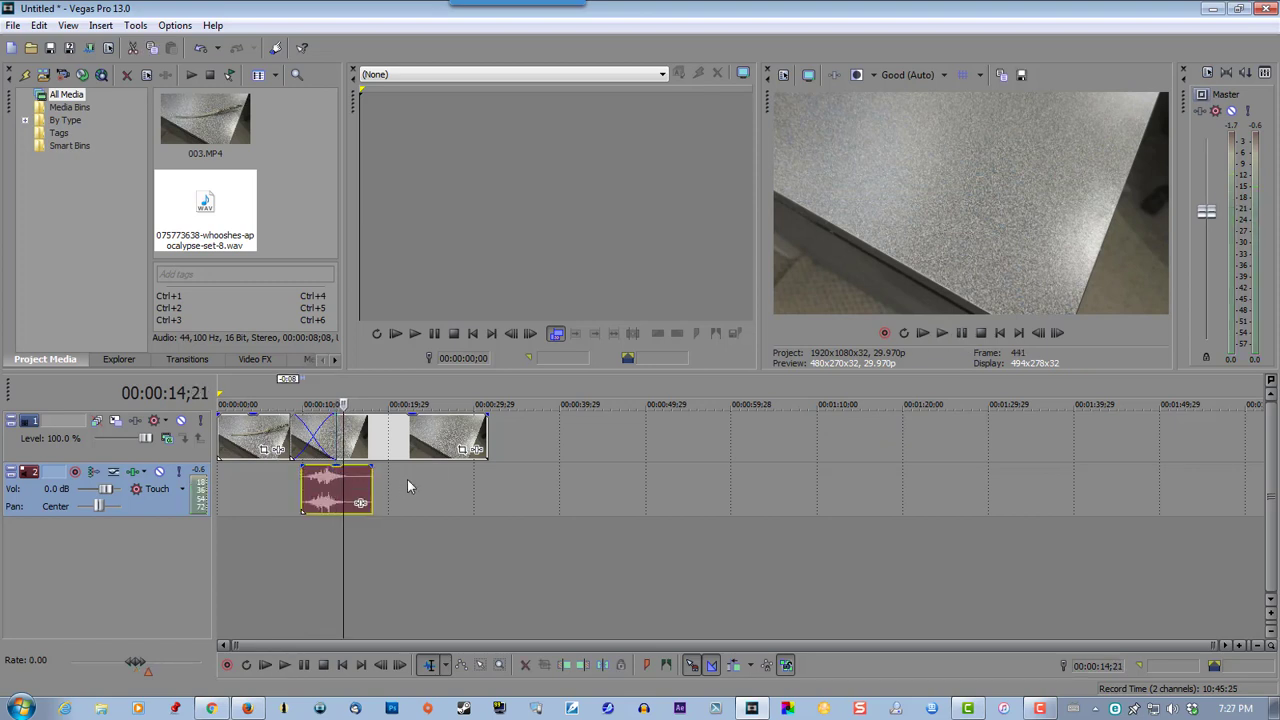
{"action": "scroll", "coordinate": [332, 488], "scroll_direction": "up", "scroll_amount": 1}
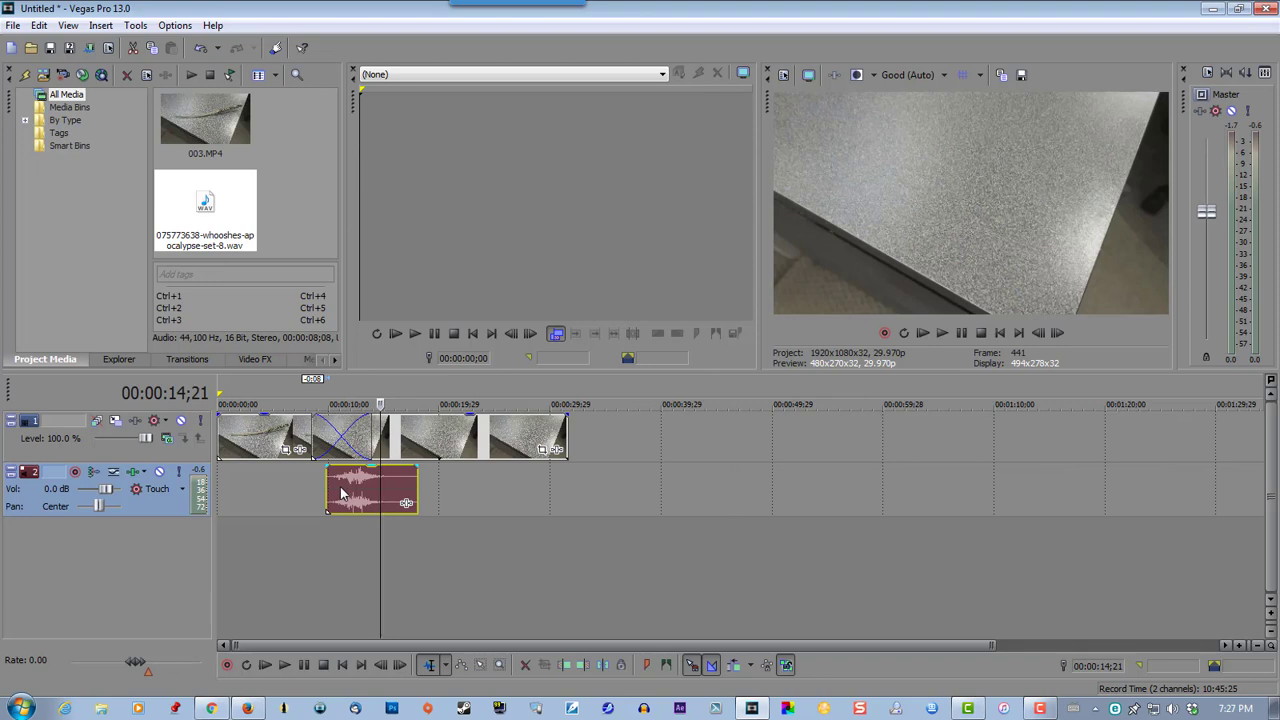
{"action": "left_click_drag", "start_coordinate": [342, 492], "coordinate": [338, 492]}
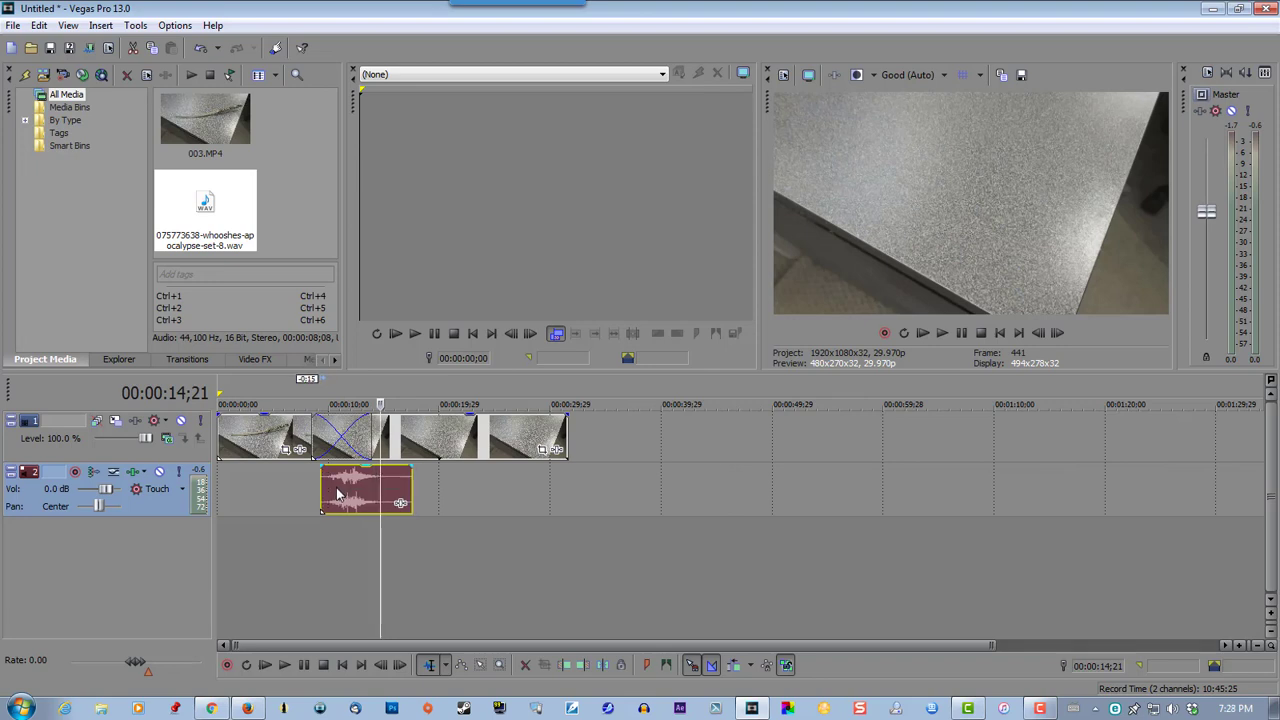
{"action": "left_click", "coordinate": [999, 333]}
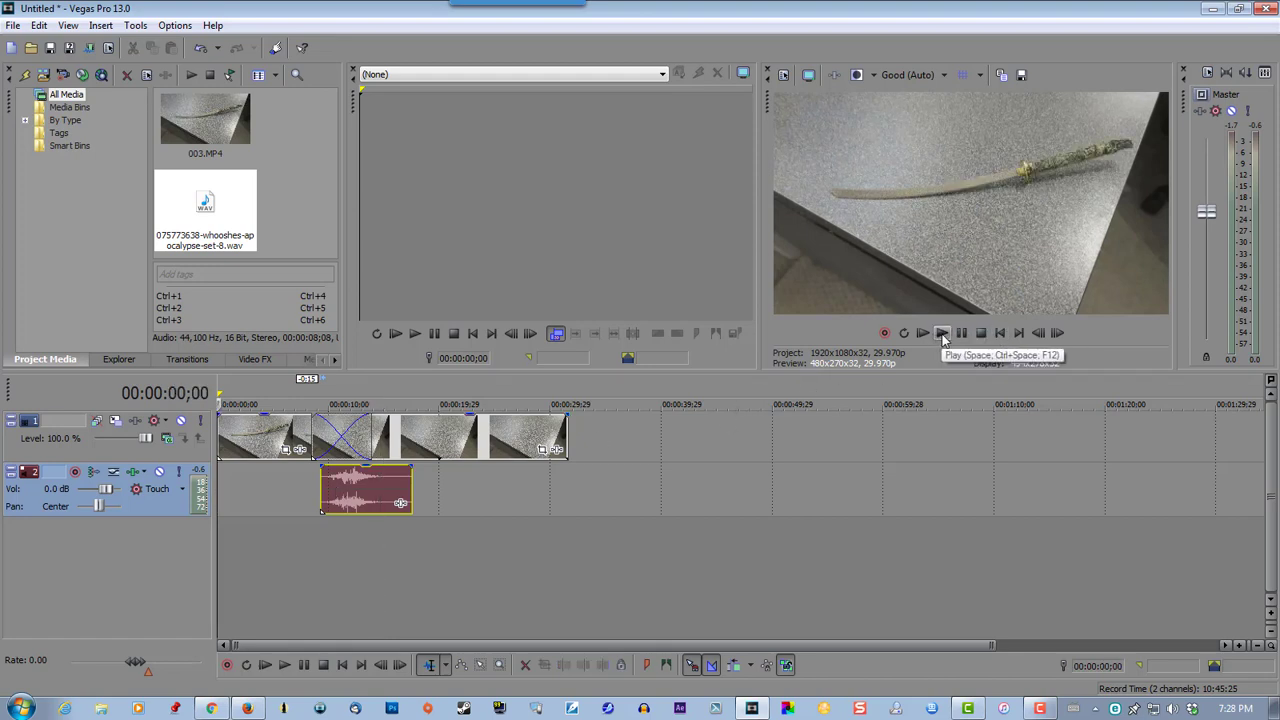
{"action": "left_click", "coordinate": [942, 333]}
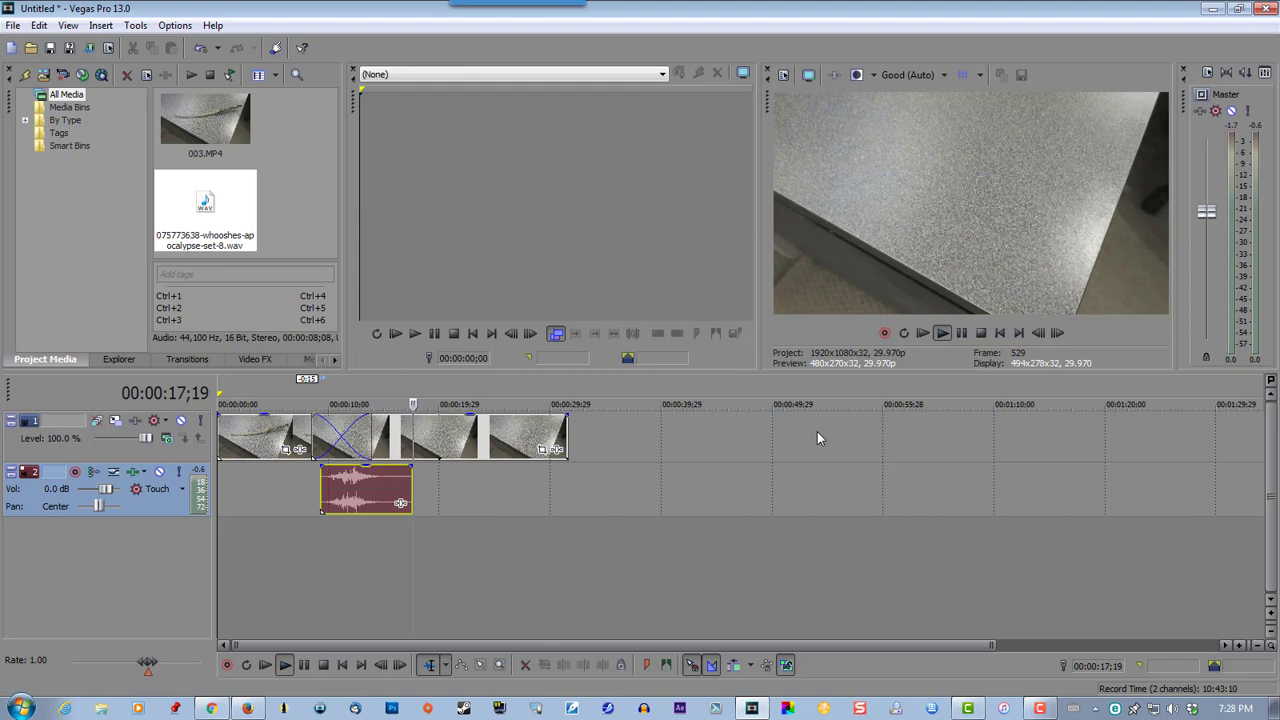
{"action": "left_click", "coordinate": [961, 333]}
{"action": "left_click", "coordinate": [961, 333]}
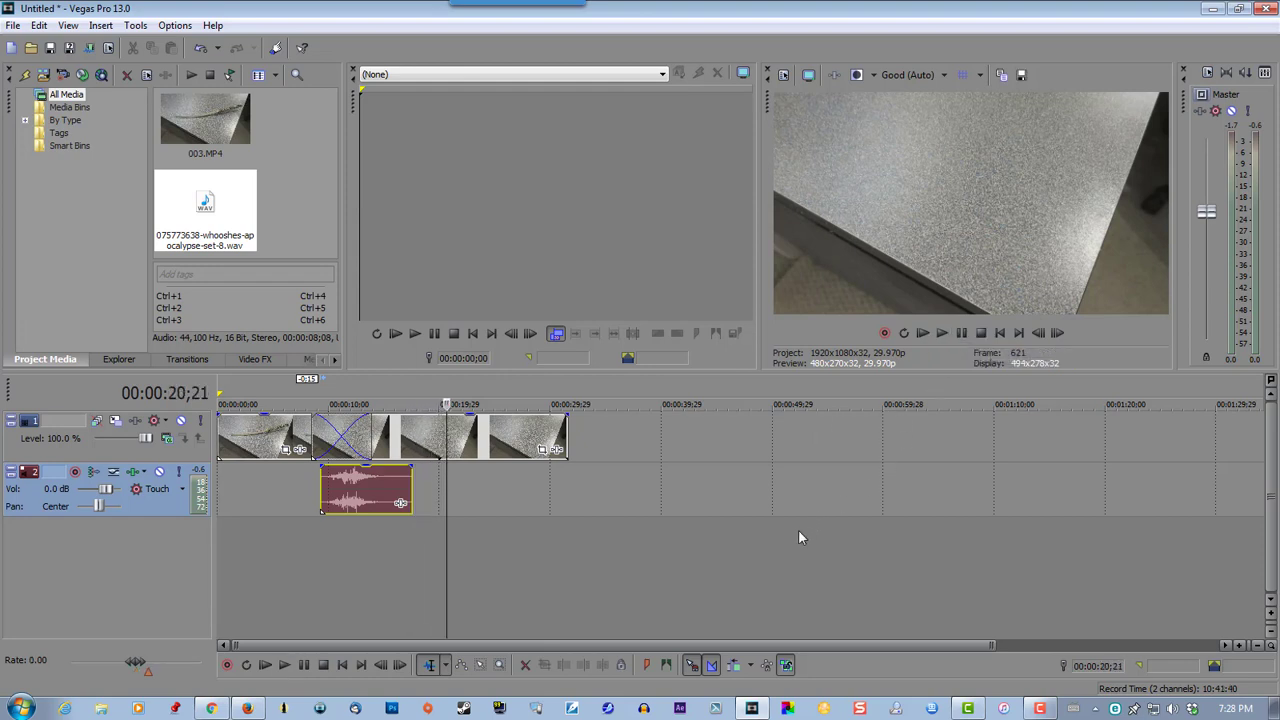